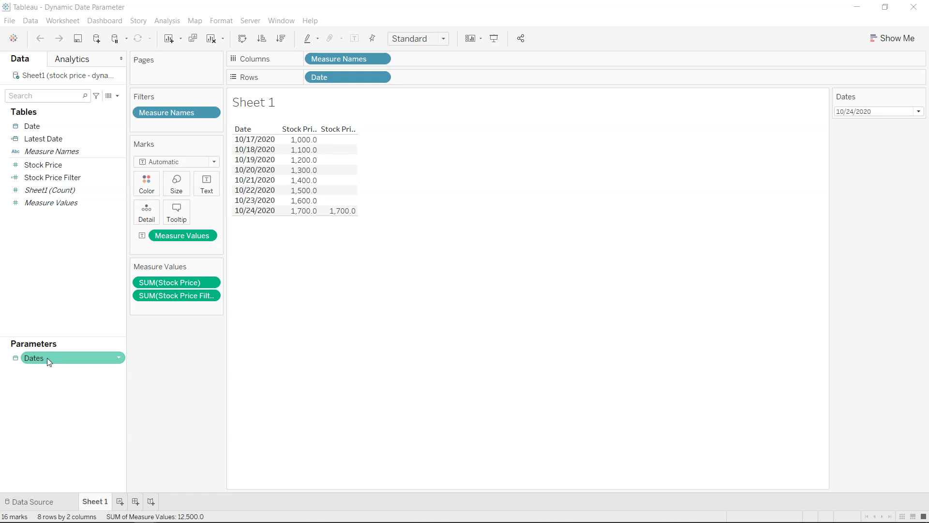
# Step: Switch to the Excel source workbook, review its Date and Stock Price table in A1:B9, and return to Tableau
pyautogui.hotkey('alt', 'Tab')
pyautogui.press('Tab')
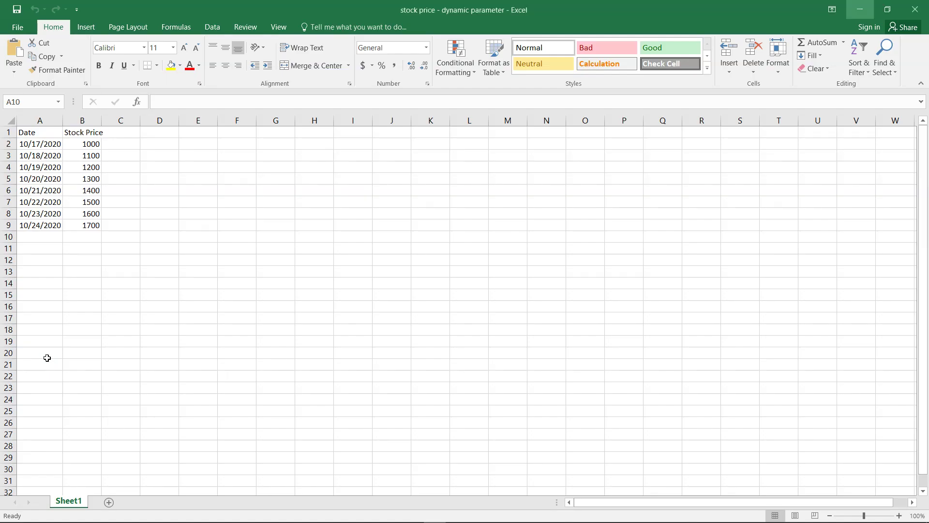
pyautogui.click(51, 132)
pyautogui.moveTo(50, 131); pyautogui.dragTo(91, 224)
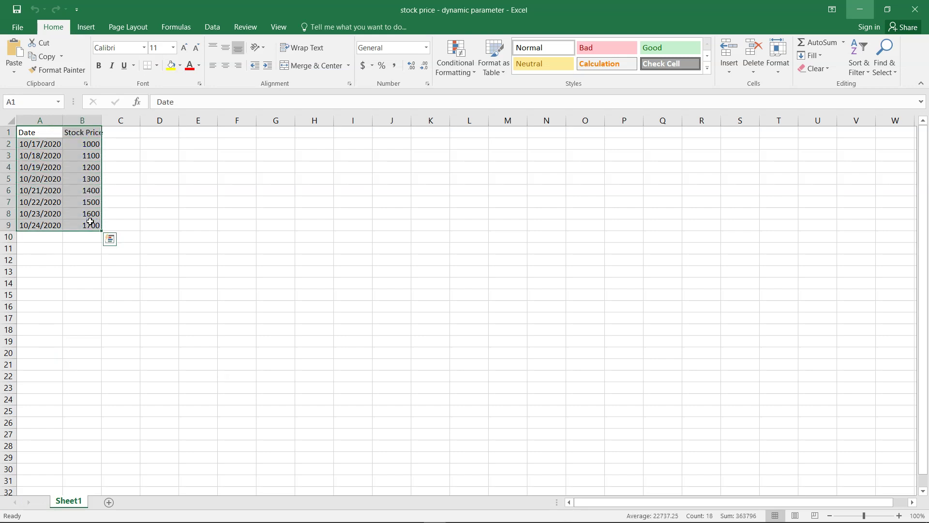
pyautogui.hotkey('alt', 'Tab')
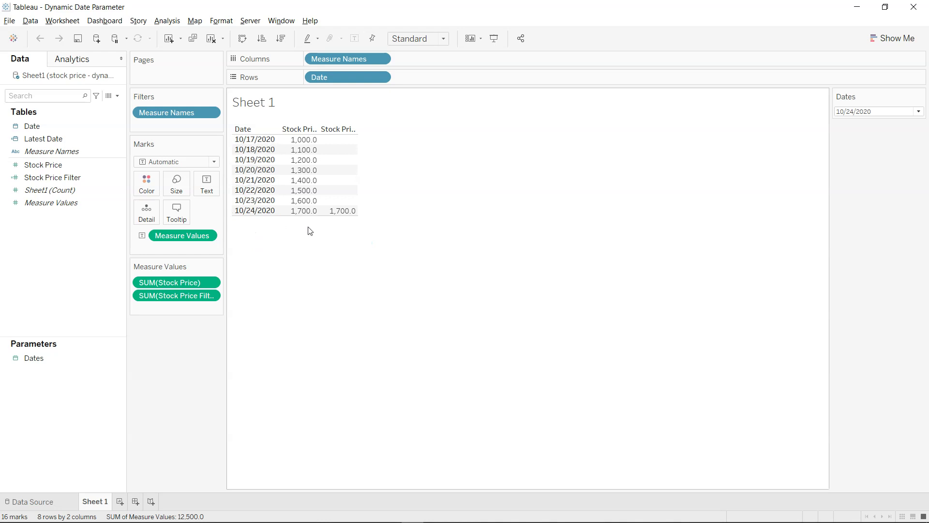
# Step: Review the Tableau data source rows against the Excel sheet and return to Sheet 1
pyautogui.moveTo(347, 214)
pyautogui.click(72, 502)
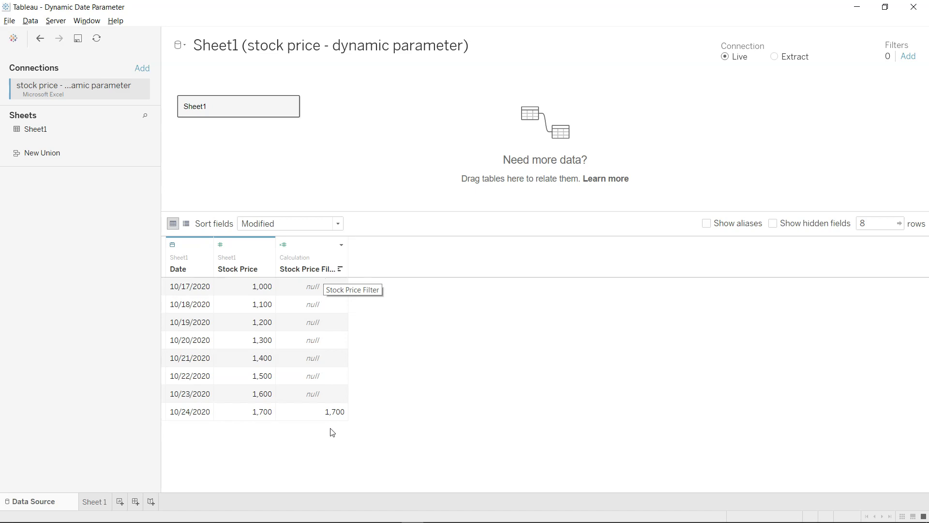
pyautogui.hotkey('alt', 'Tab')
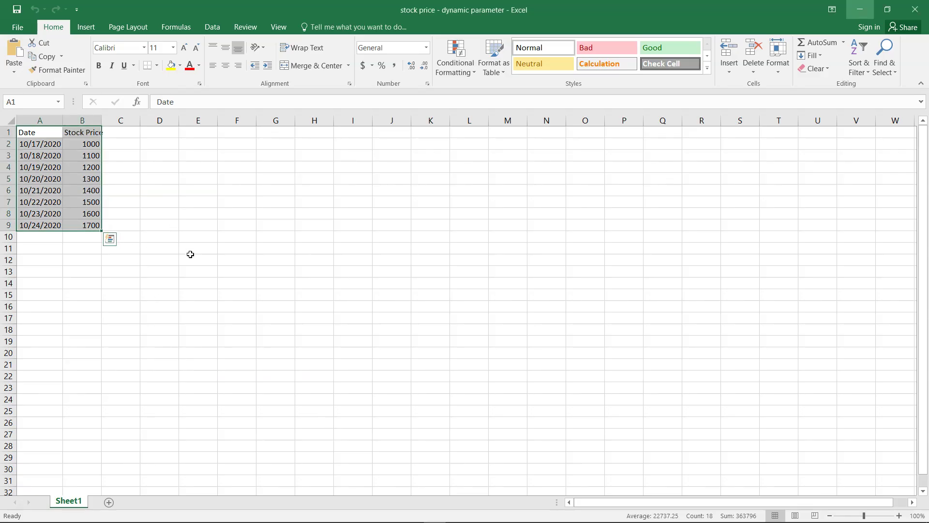
pyautogui.hotkey('alt', 'Tab')
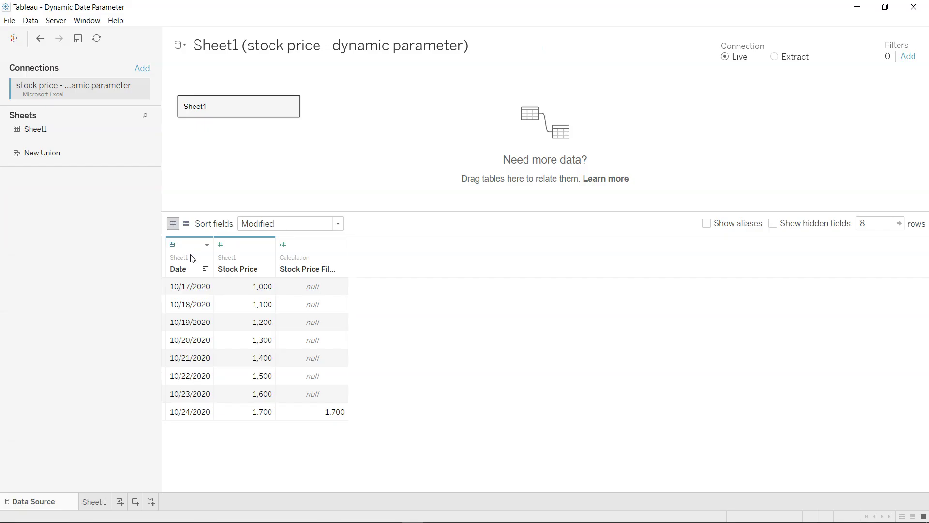
pyautogui.click(95, 501)
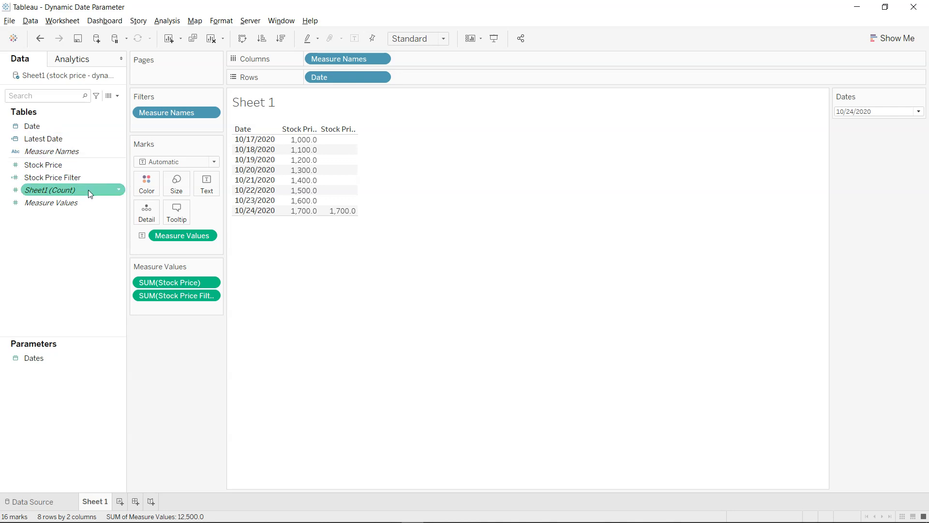
pyautogui.moveTo(88, 190)
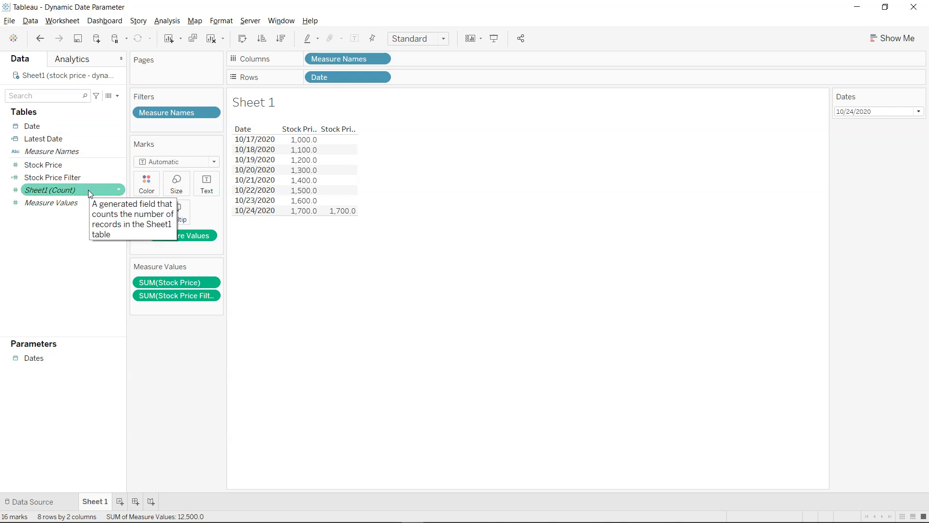
# Step: Switch to the Excel workbook, duplicate row 9 into row 10, and set the date in A10 to 10/25/2020
pyautogui.press('alt')
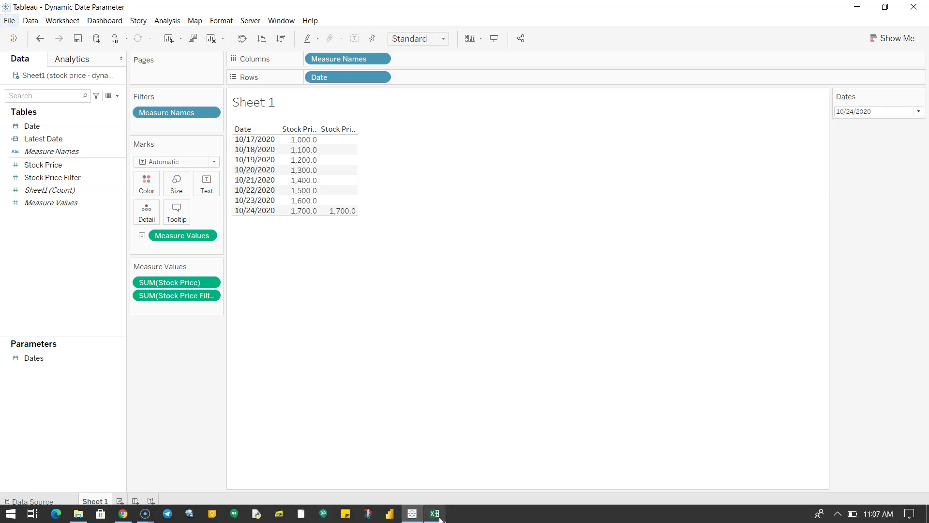
pyautogui.click(436, 513)
pyautogui.moveTo(38, 224); pyautogui.dragTo(39, 226)
pyautogui.hotkey('ctrl', 'd')
pyautogui.press('F2')
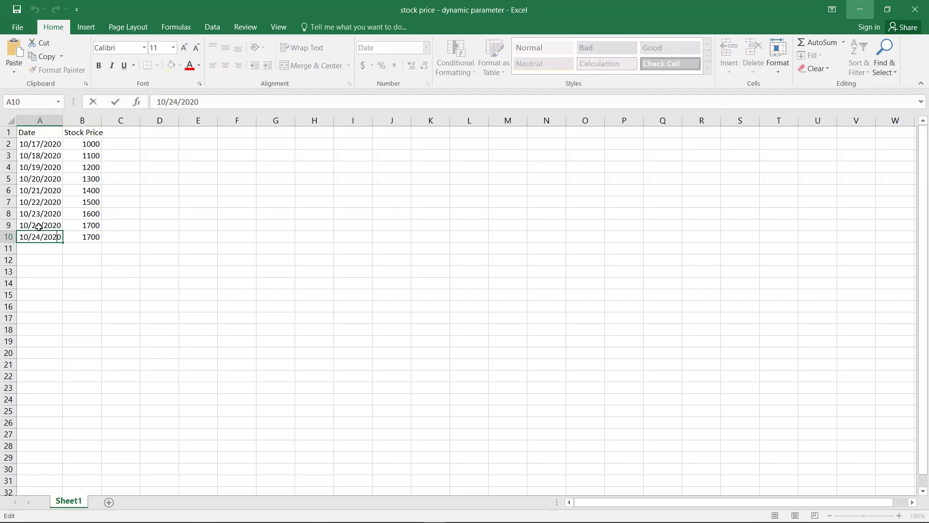
pyautogui.press('BackSpace')
pyautogui.write('5')
pyautogui.press('Return')
# Step: Set the stock price in cell B10 to 1800
pyautogui.press('Up')
pyautogui.press('Right')
pyautogui.write('1800')
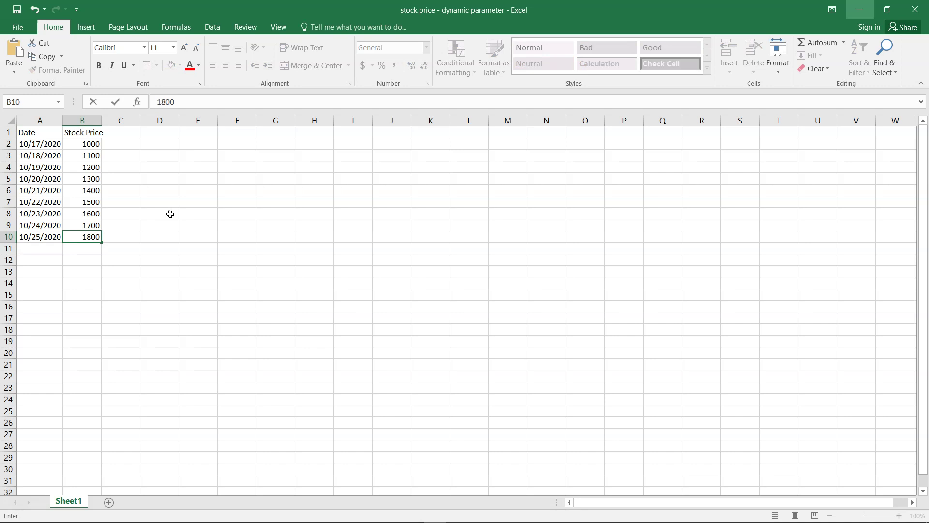
pyautogui.press('Return')
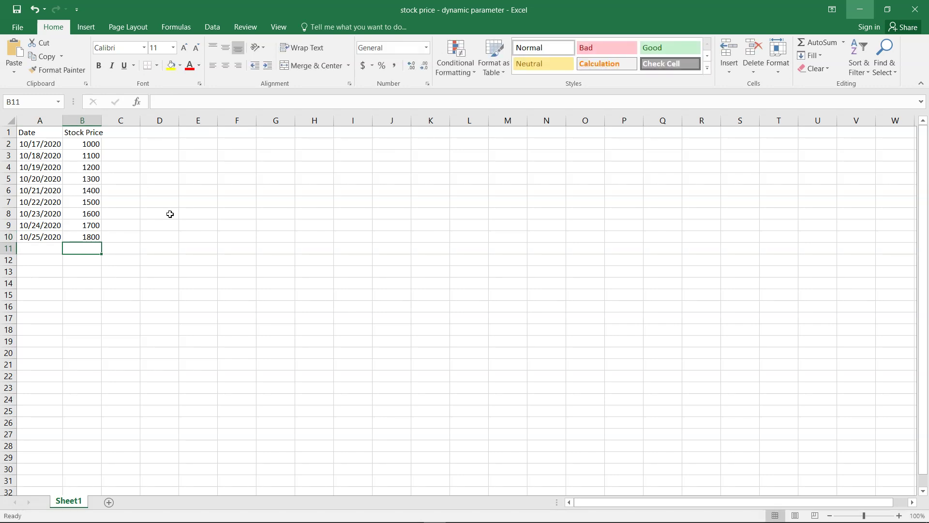
pyautogui.moveTo(48, 237); pyautogui.dragTo(72, 238)
pyautogui.click(78, 237)
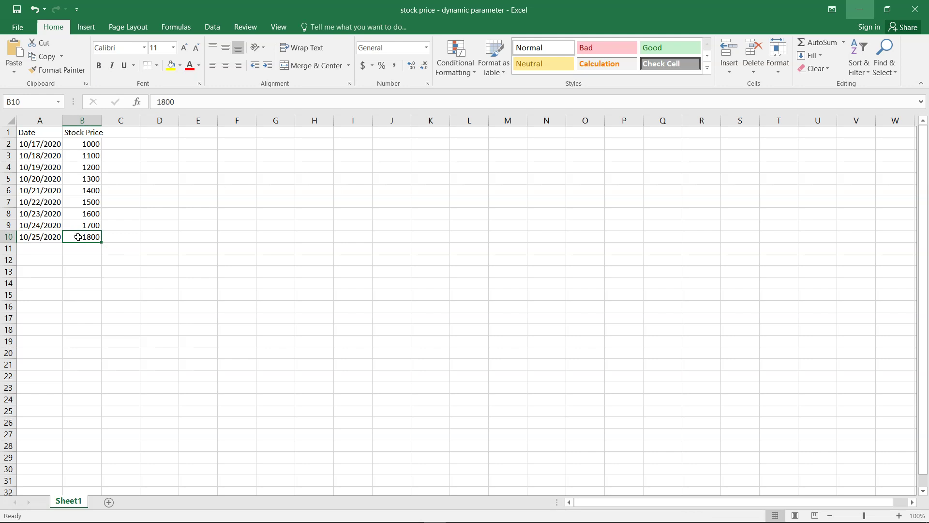
# Step: Switch to Tableau, close the workbook with its changes saved, and reopen Dynamic Date Parameter from the recent files
pyautogui.hotkey('alt', 'Tab')
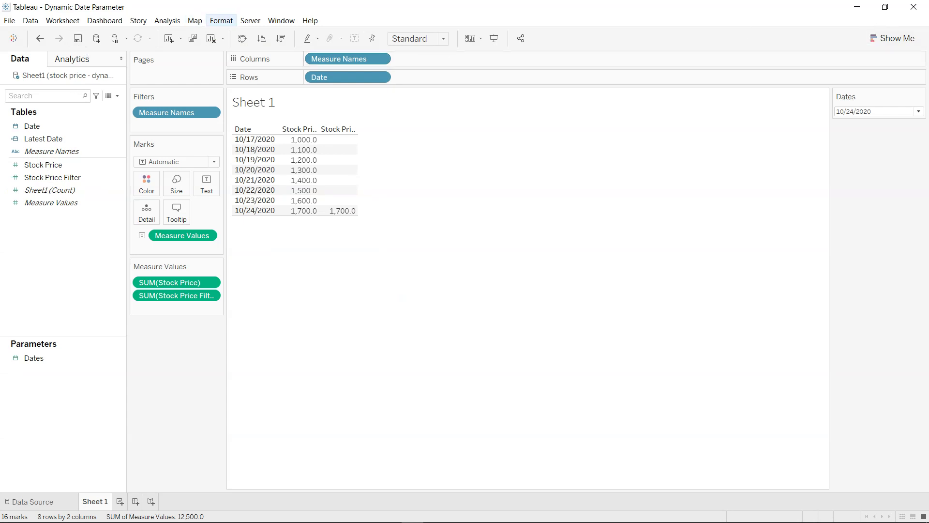
pyautogui.click(909, 12)
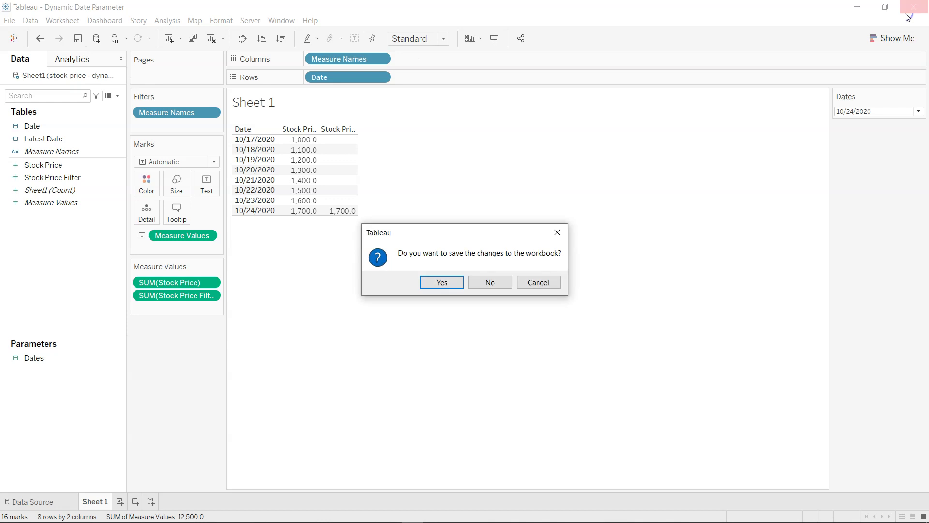
pyautogui.click(442, 283)
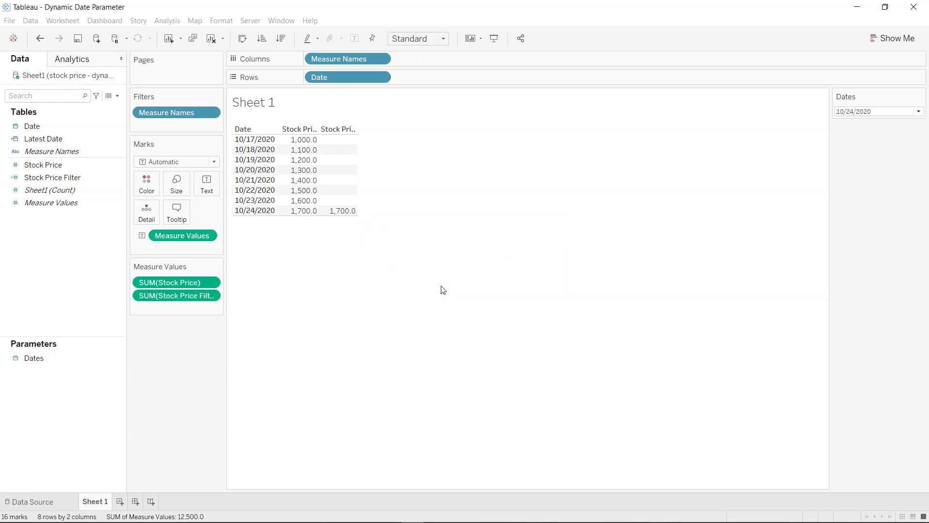
pyautogui.click(78, 517)
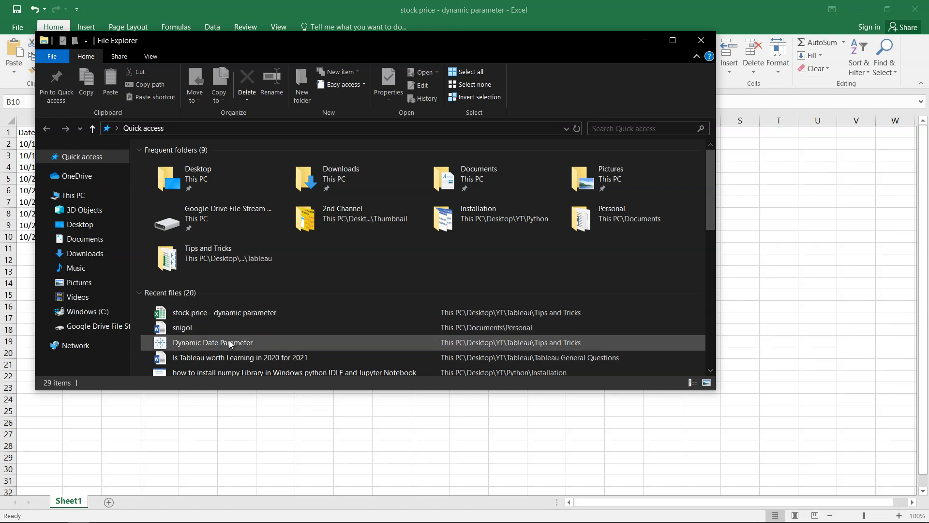
pyautogui.click(230, 344)
pyautogui.doubleClick(230, 345)
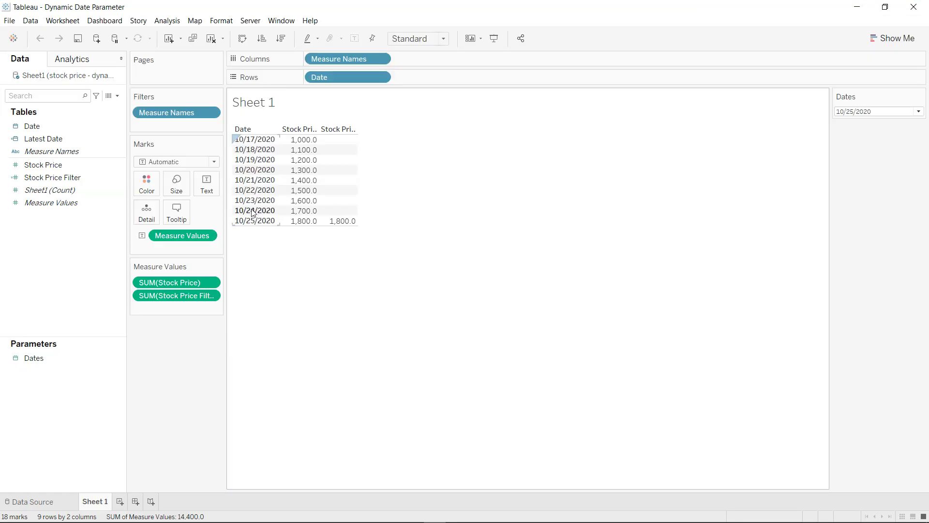
pyautogui.moveTo(335, 223)
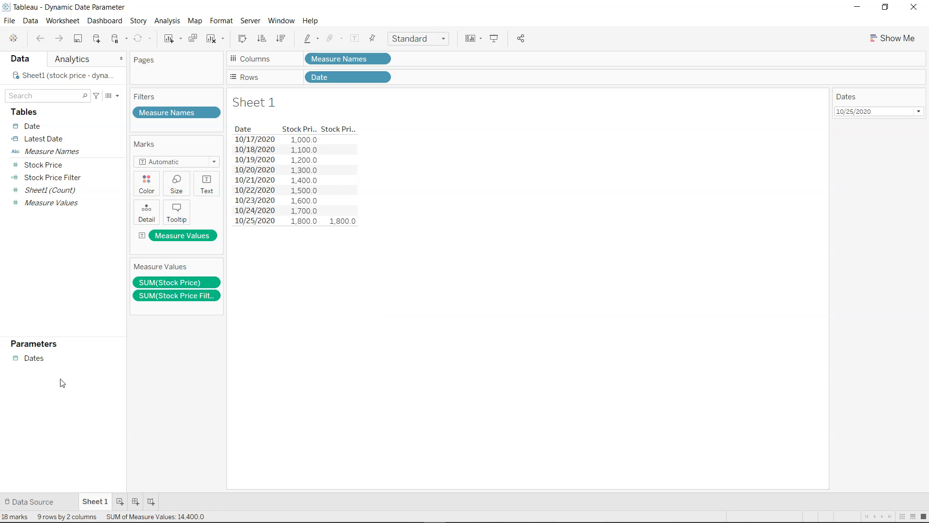
# Step: Start a new parameter named Date2 with data type Date, keeping Current value as its value when the workbook opens
pyautogui.click(118, 96)
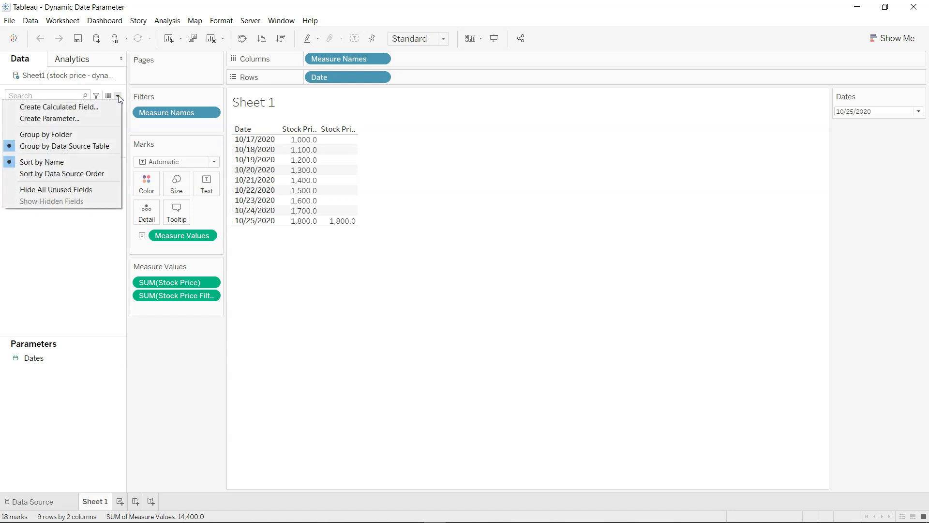
pyautogui.click(103, 117)
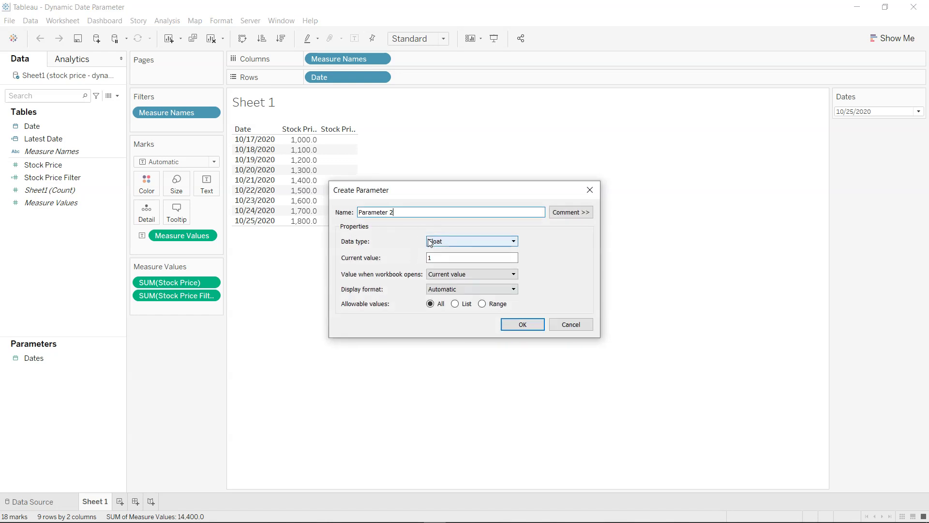
pyautogui.write('Date2')
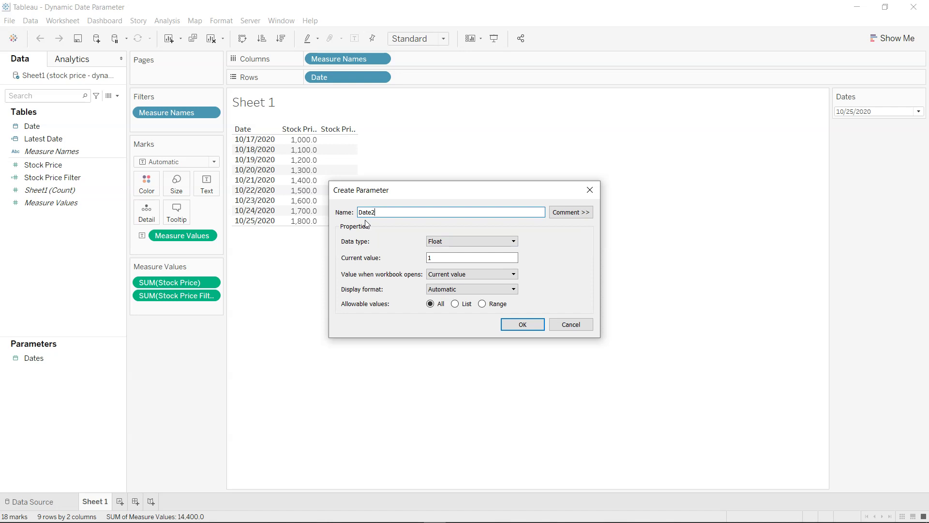
pyautogui.click(466, 240)
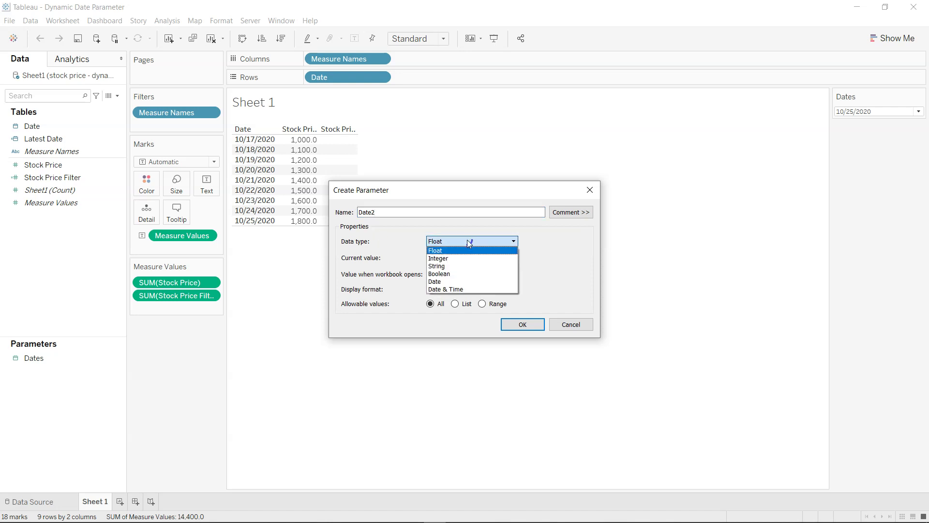
pyautogui.click(468, 282)
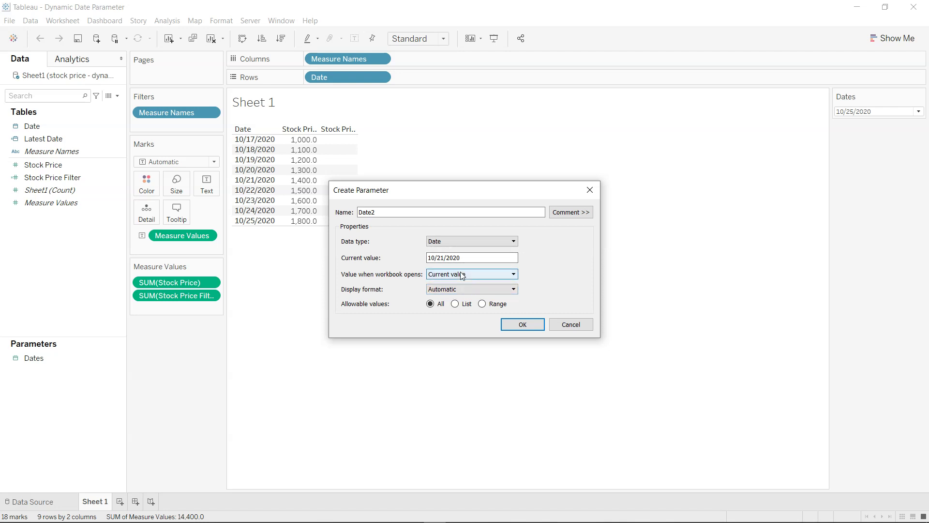
pyautogui.click(462, 275)
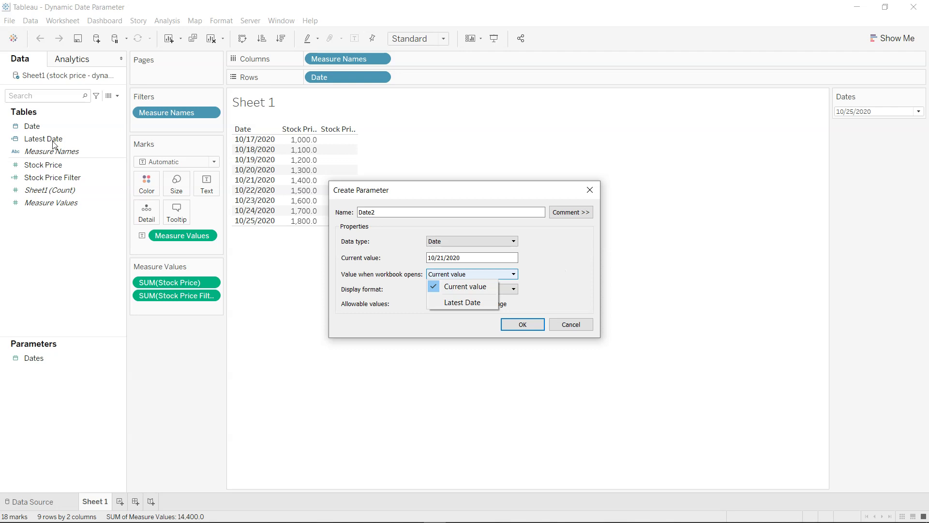
pyautogui.click(469, 289)
pyautogui.click(480, 257)
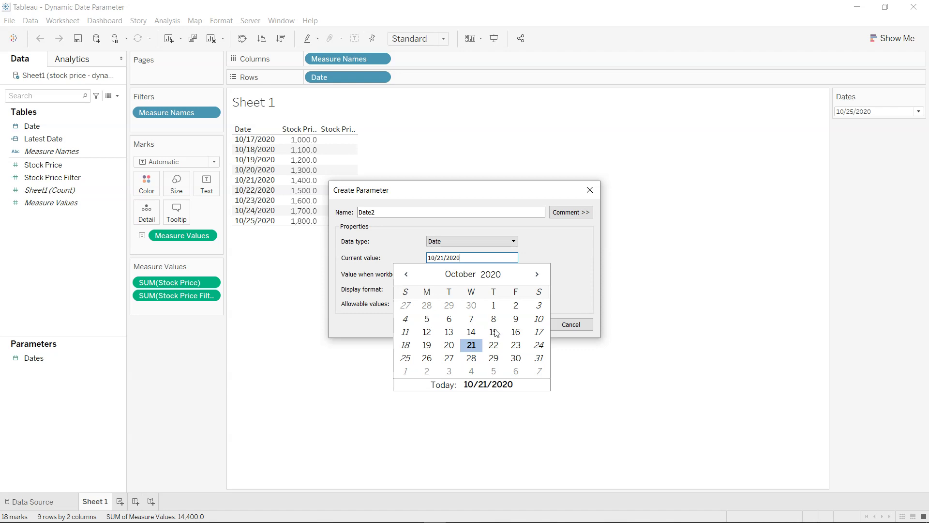
pyautogui.click(563, 293)
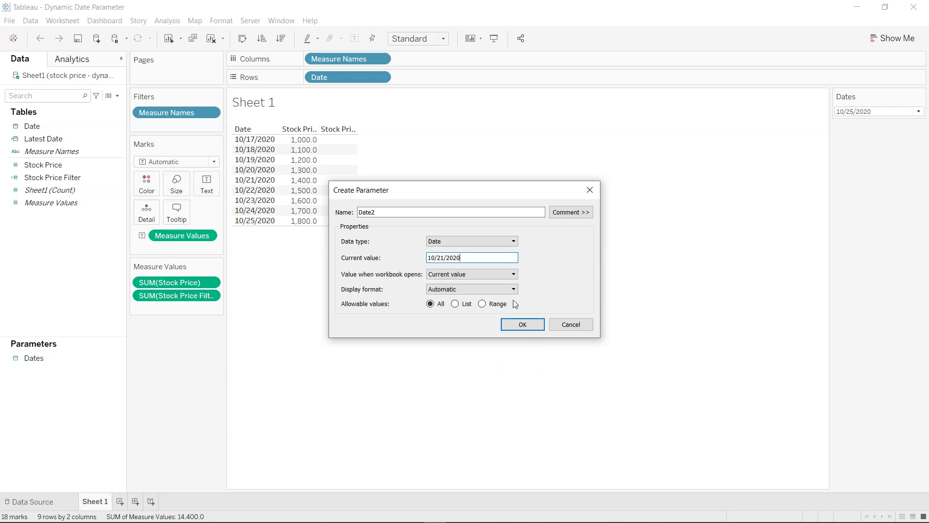
# Step: Restrict Date2 to a list of values loaded from the Date field when the workbook opens, and create the parameter
pyautogui.click(456, 304)
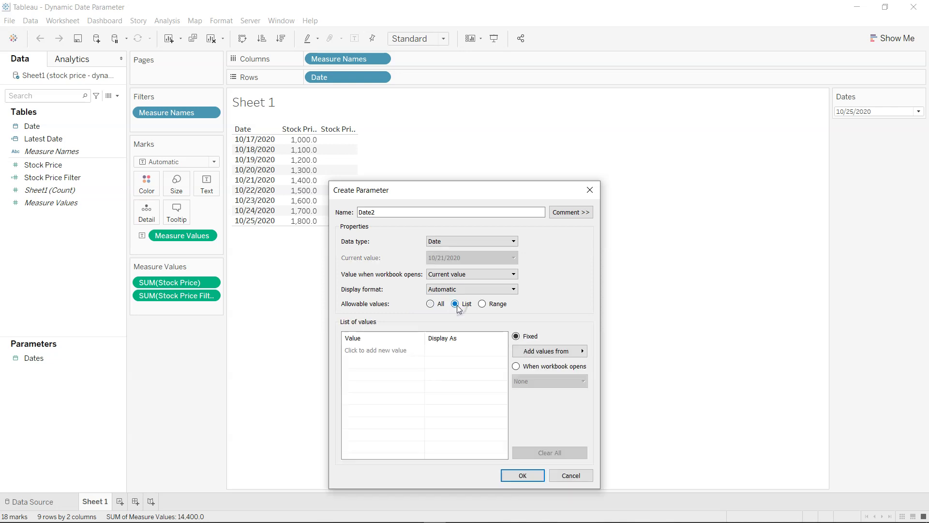
pyautogui.click(572, 355)
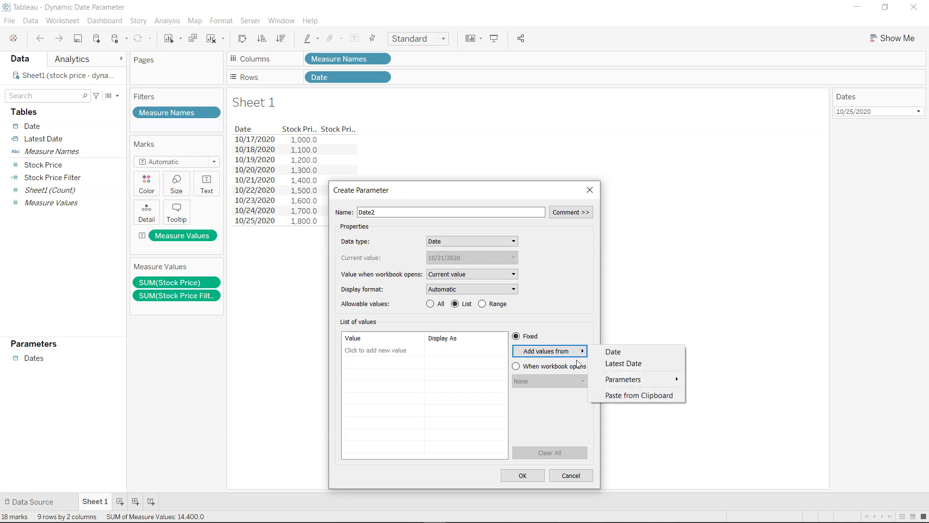
pyautogui.click(537, 367)
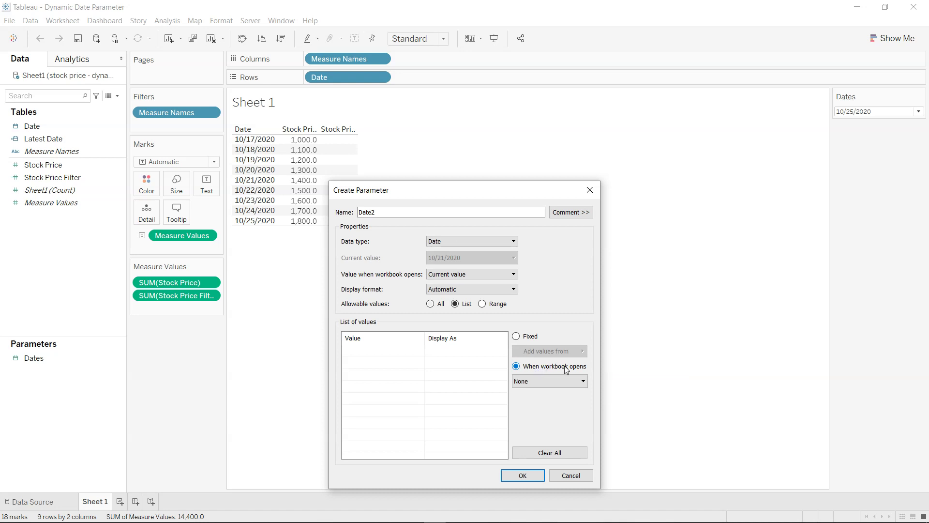
pyautogui.click(568, 382)
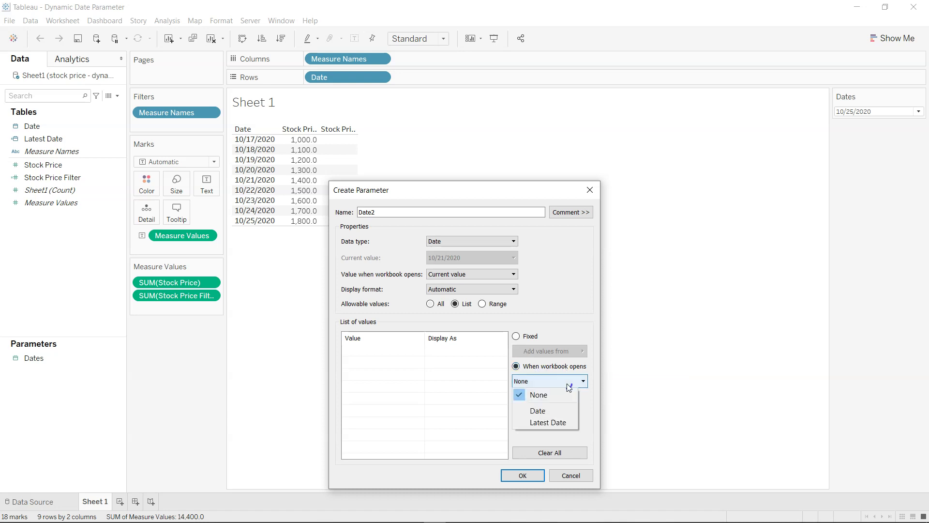
pyautogui.click(560, 412)
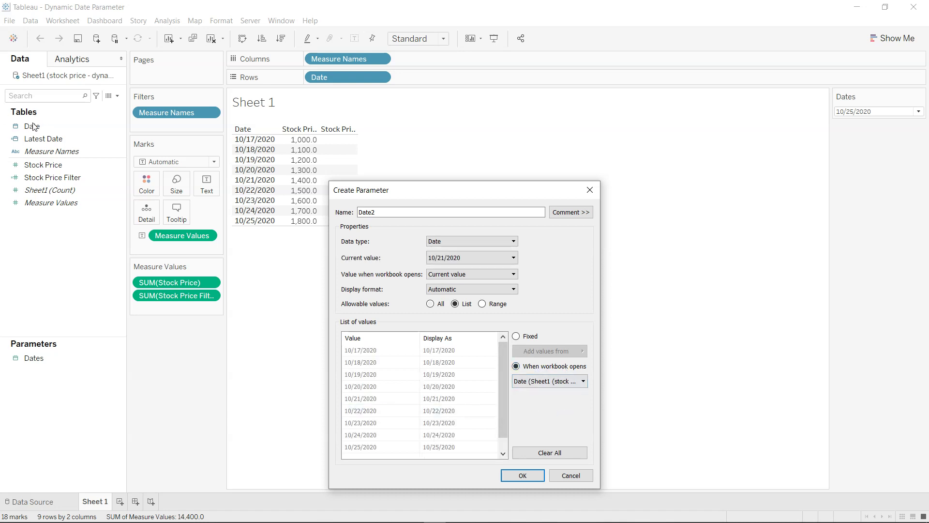
pyautogui.click(525, 478)
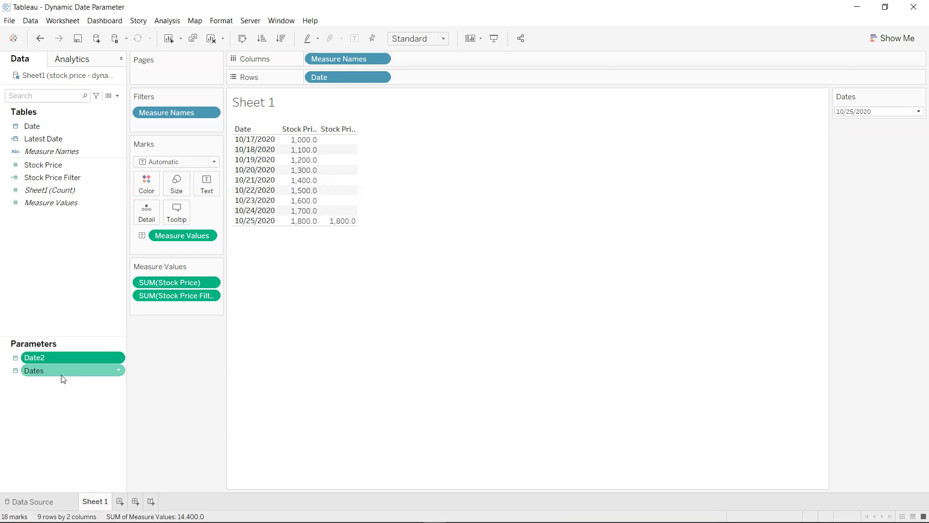
# Step: Review the Dates parameter's settings for its opening value and its list of values, then close them
pyautogui.click(122, 370)
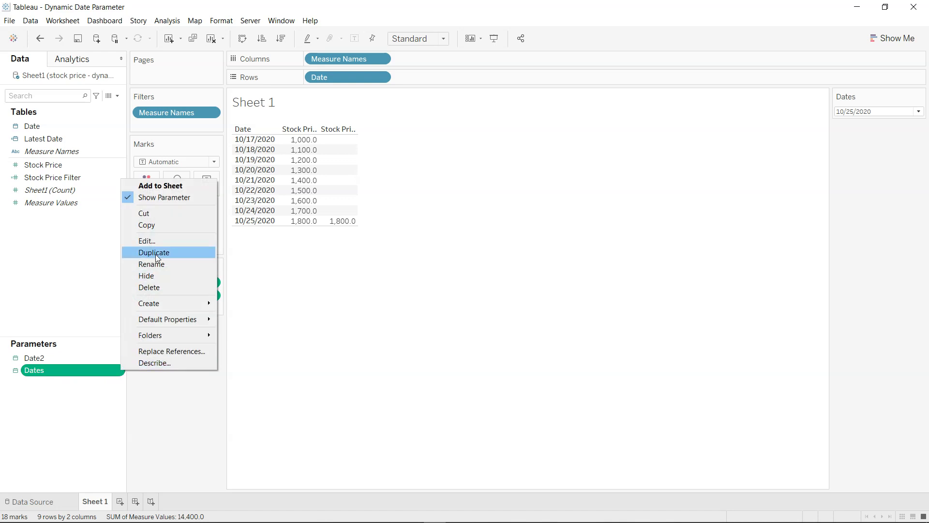
pyautogui.click(176, 241)
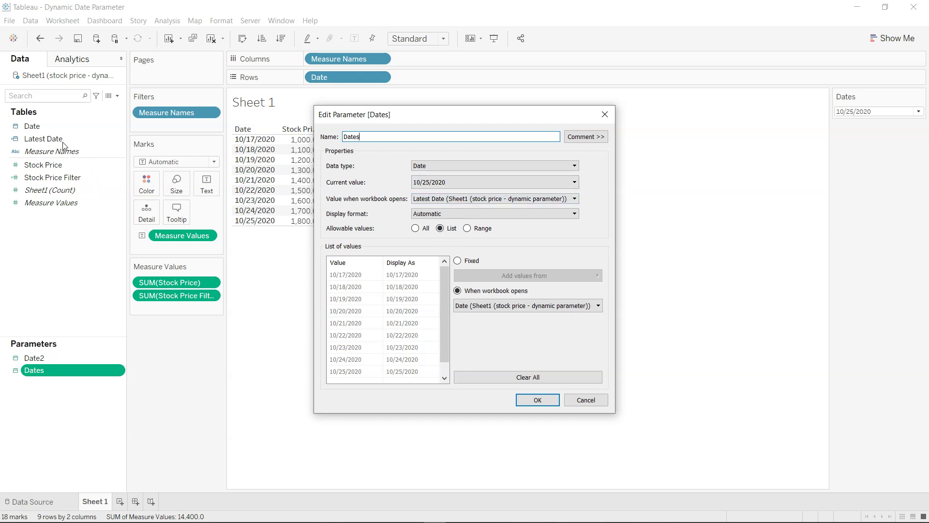
pyautogui.click(545, 402)
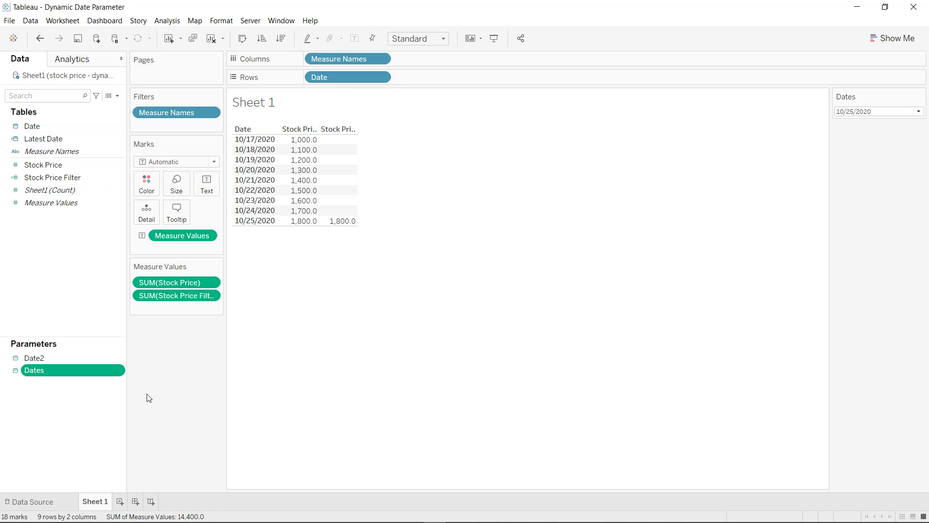
# Step: Examine the formula of the Latest Date calculated field, including its FIXED and MAX parts, and close it
pyautogui.moveTo(343, 225)
pyautogui.click(121, 142)
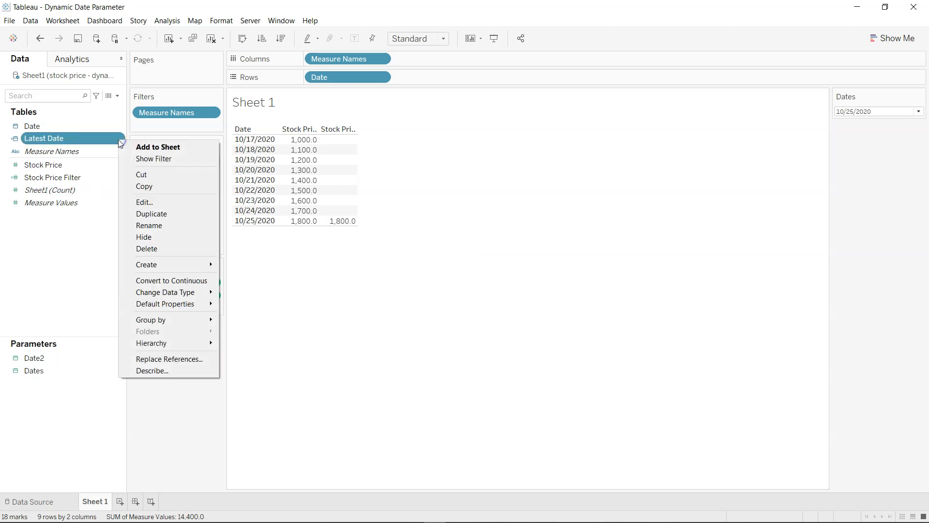
pyautogui.click(158, 202)
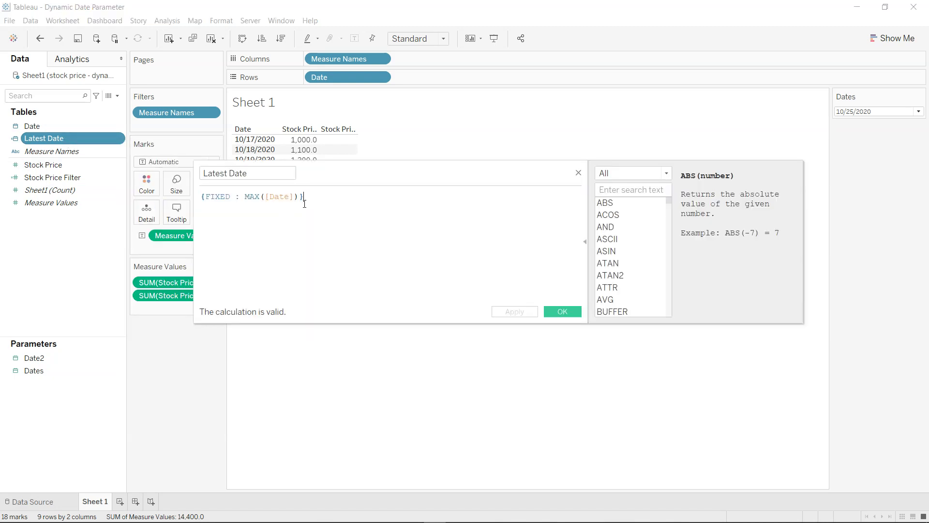
pyautogui.moveTo(306, 197); pyautogui.dragTo(194, 198)
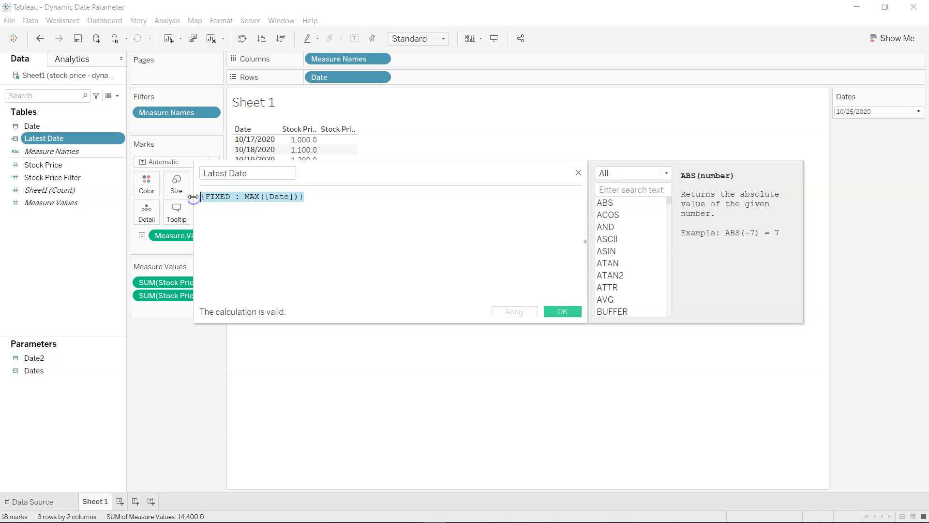
pyautogui.click(239, 216)
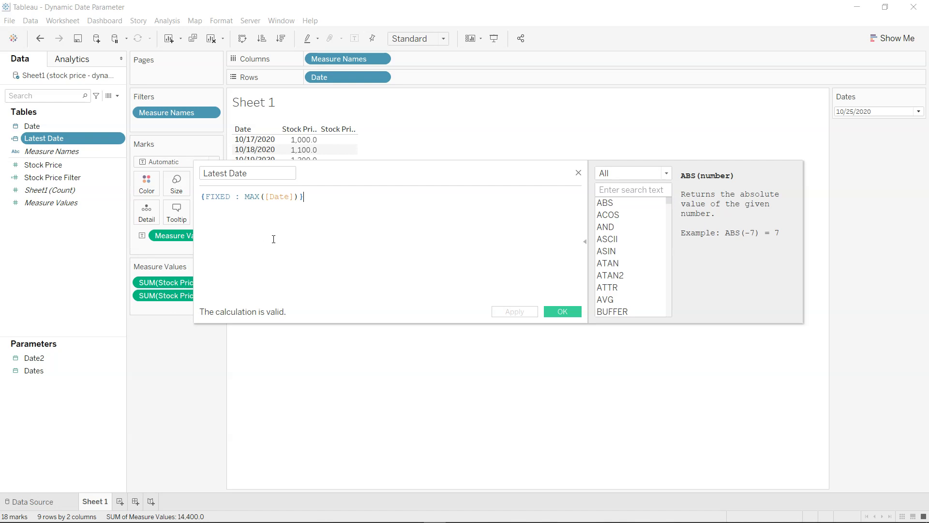
pyautogui.click(203, 196)
pyautogui.moveTo(203, 196); pyautogui.dragTo(311, 197)
pyautogui.click(322, 199)
pyautogui.click(243, 196)
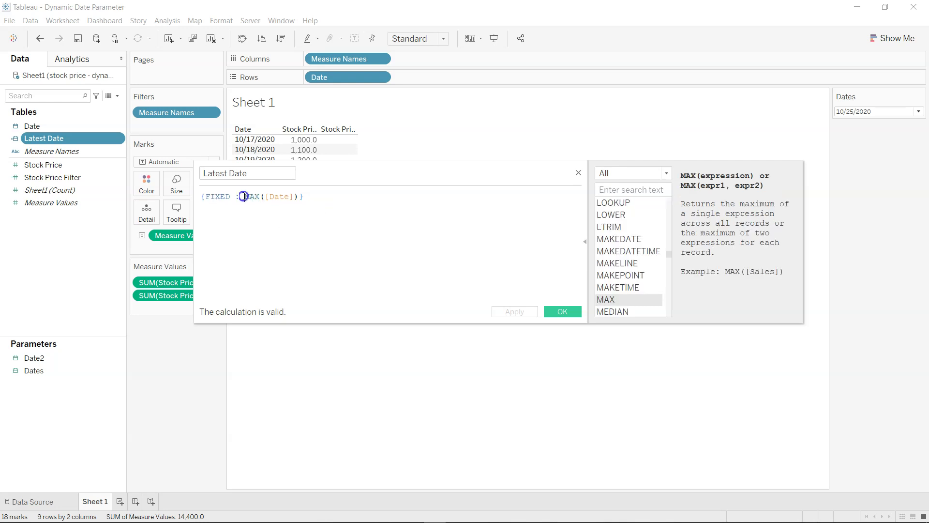
pyautogui.moveTo(234, 196)
pyautogui.mouseDown()
pyautogui.moveTo(207, 199)
pyautogui.moveTo(281, 200)
pyautogui.mouseUp()
pyautogui.press('End')
pyautogui.click(563, 311)
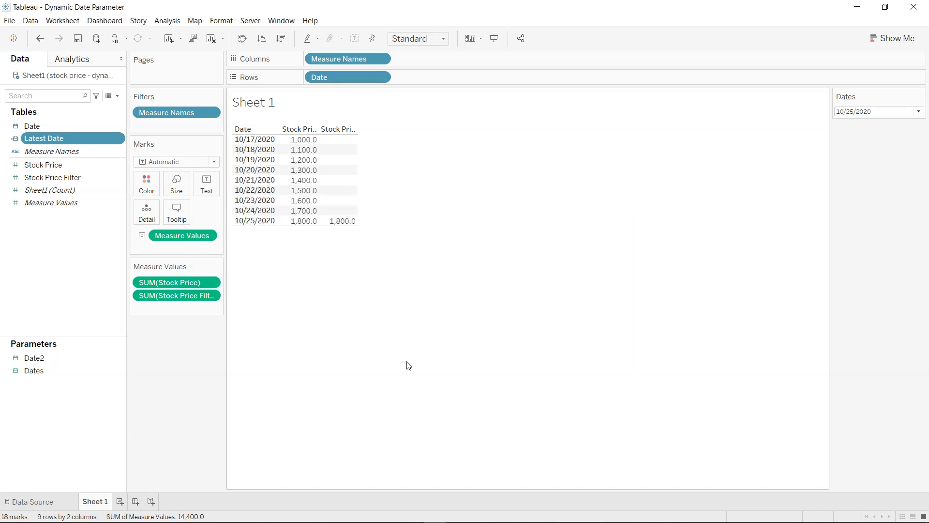
pyautogui.rightClick(115, 370)
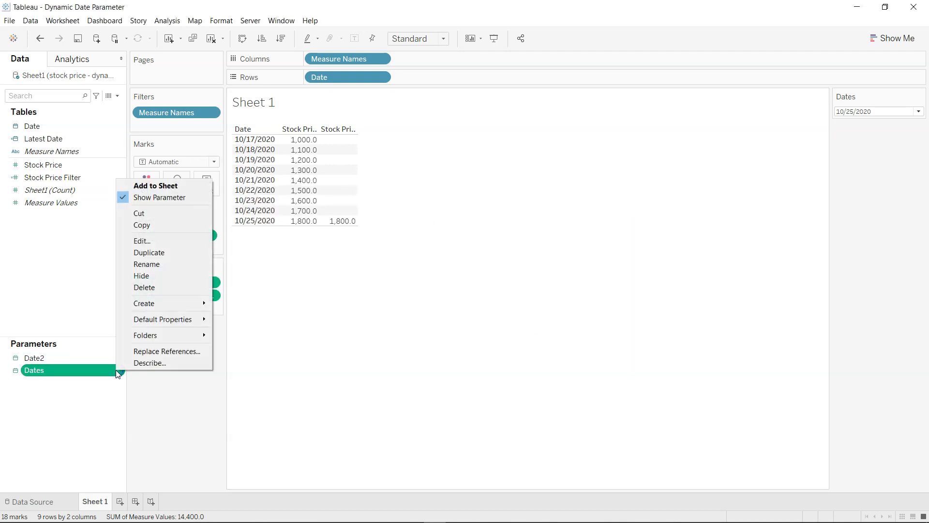
pyautogui.click(176, 241)
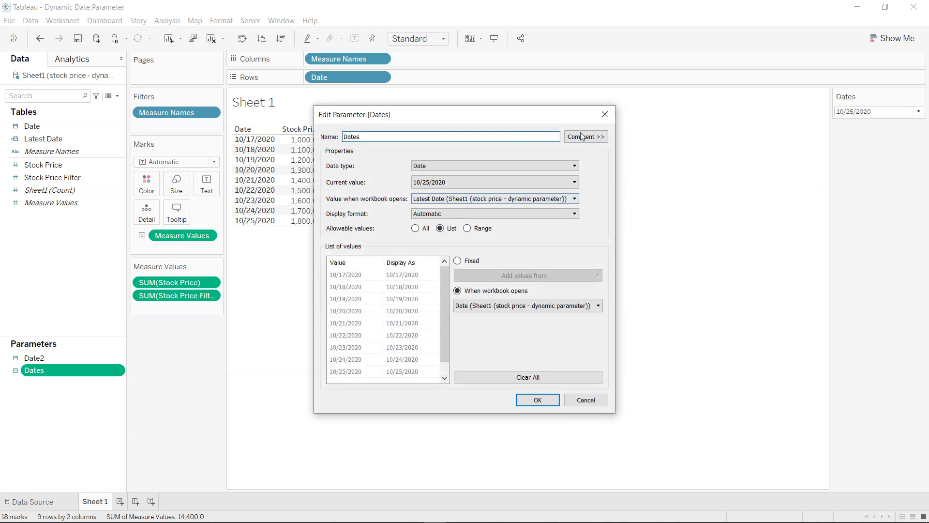
pyautogui.click(605, 114)
# Step: Edit the Date2 parameter so its value when the workbook opens comes from Latest Date
pyautogui.click(116, 362)
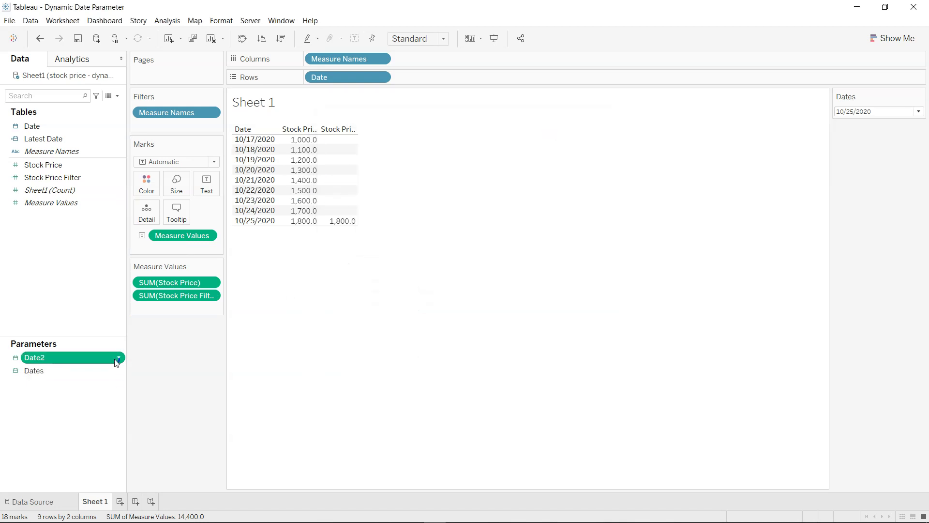
pyautogui.click(116, 361)
pyautogui.click(199, 235)
pyautogui.click(450, 198)
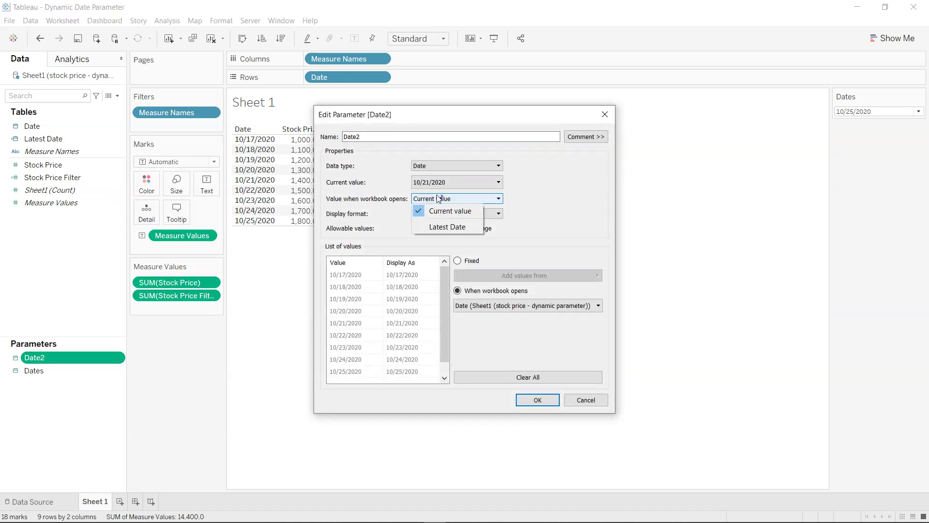
pyautogui.click(445, 227)
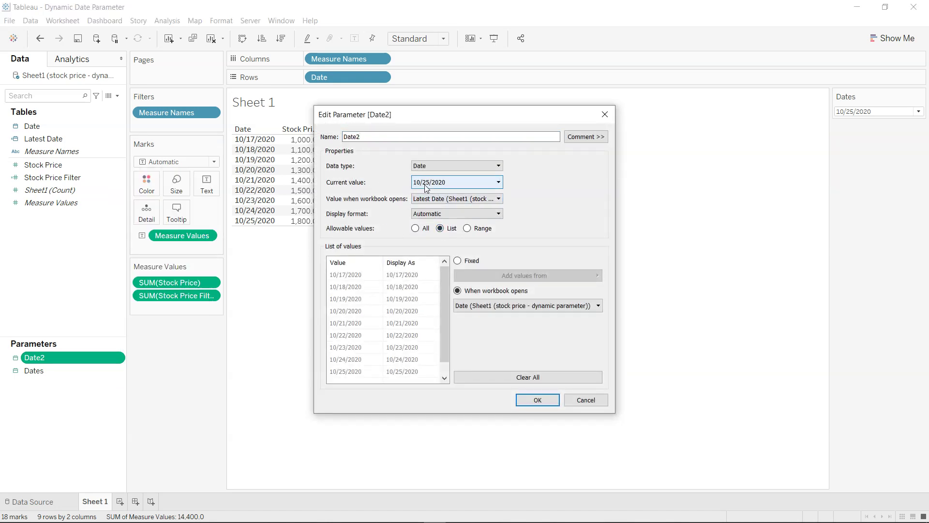
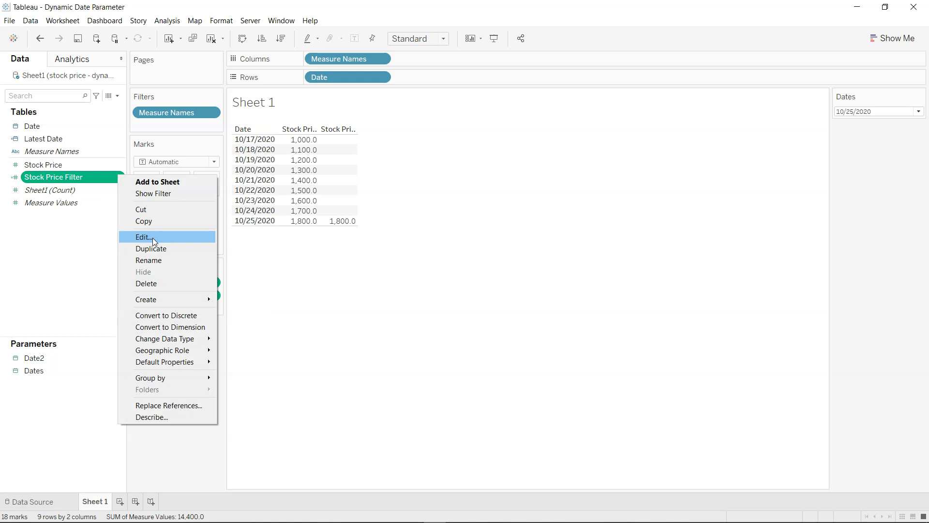
# Step: Examine the Stock Price Filter formula alongside the stock price table, checking its use of the Dates parameter, and close it
pyautogui.click(152, 238)
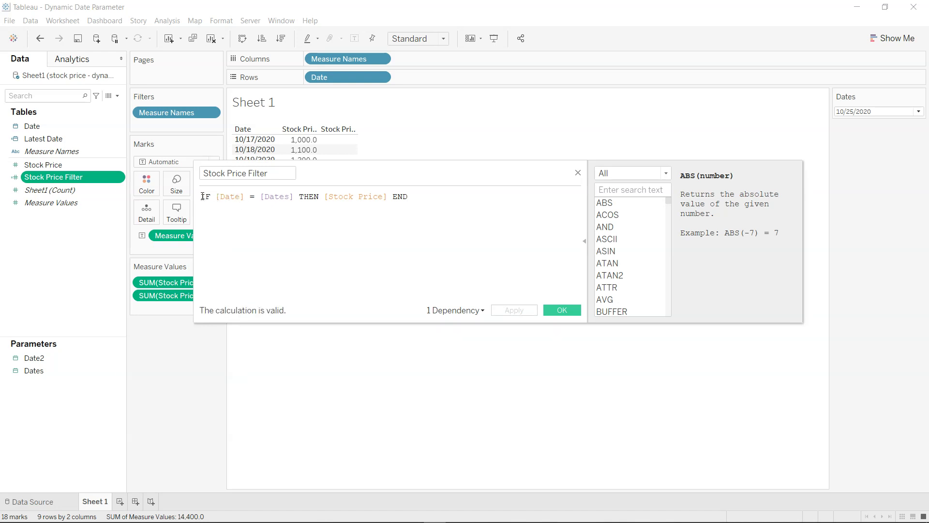
pyautogui.moveTo(201, 196); pyautogui.dragTo(408, 197)
pyautogui.click(39, 371)
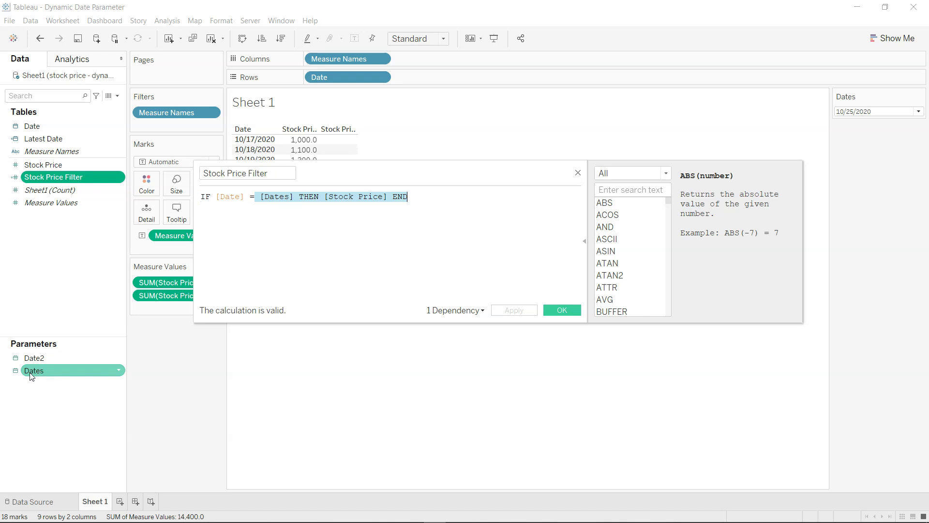
pyautogui.click(292, 197)
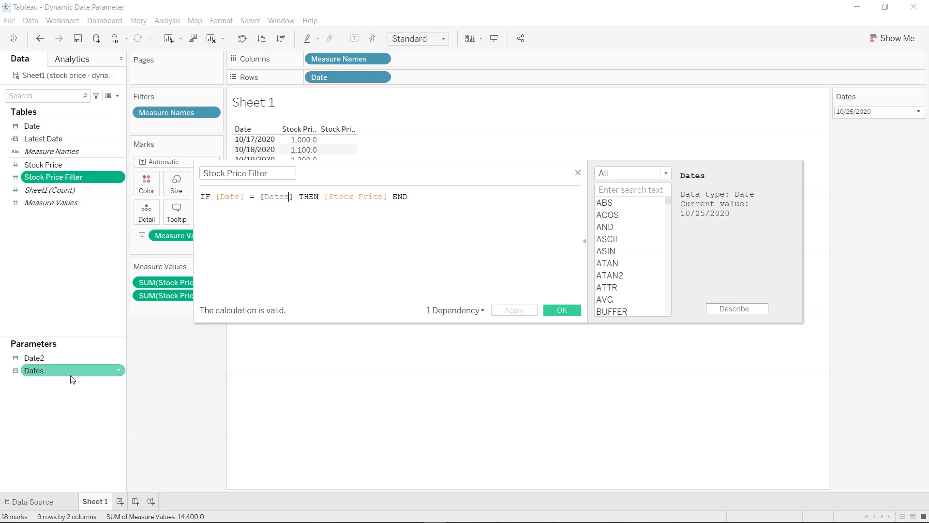
pyautogui.moveTo(260, 197); pyautogui.dragTo(378, 197)
pyautogui.click(325, 199)
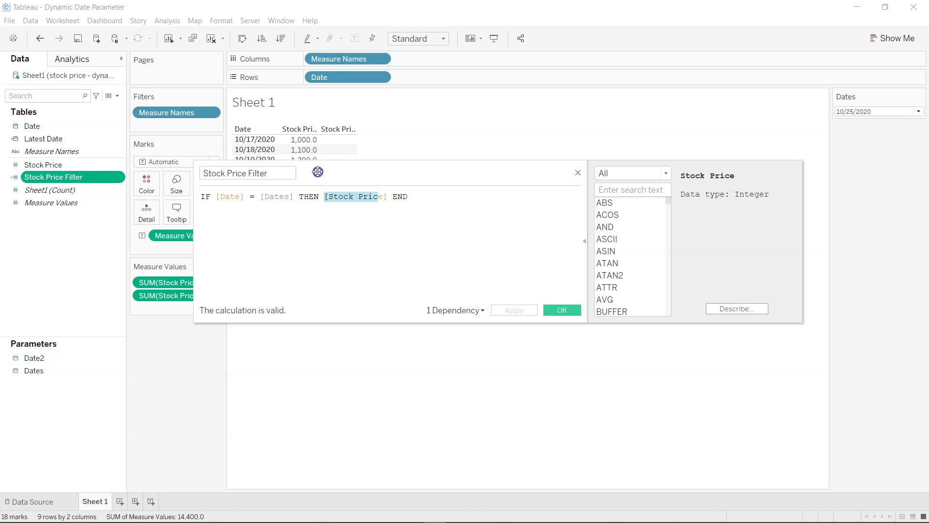
pyautogui.moveTo(318, 171); pyautogui.dragTo(320, 303)
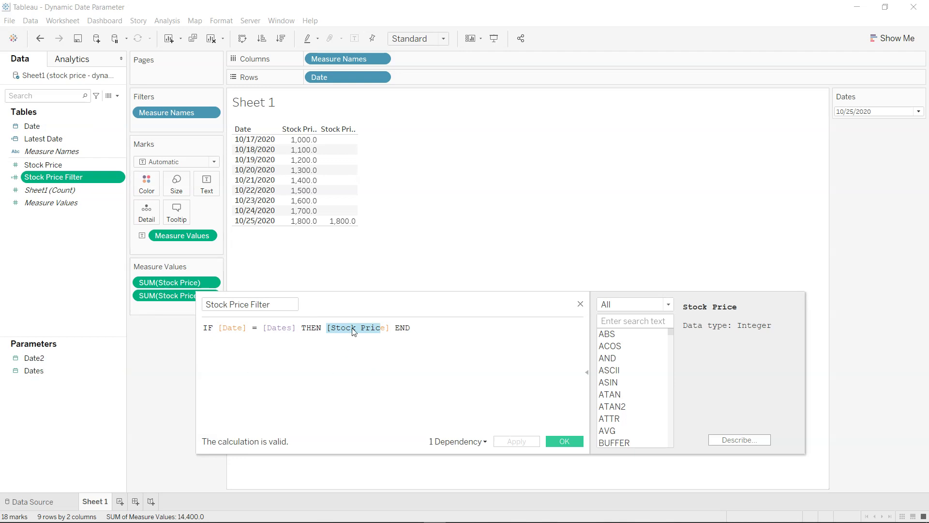
pyautogui.moveTo(363, 330); pyautogui.dragTo(343, 235)
pyautogui.moveTo(345, 224)
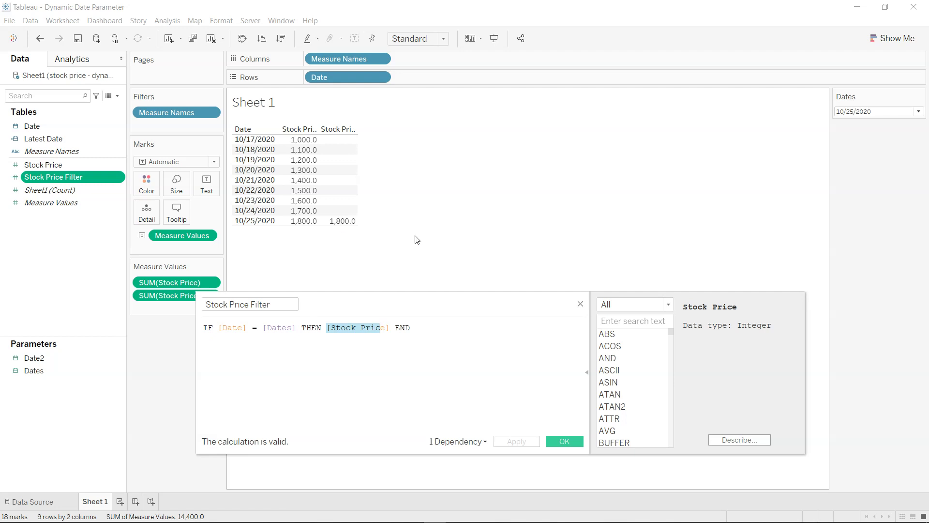
pyautogui.click(581, 307)
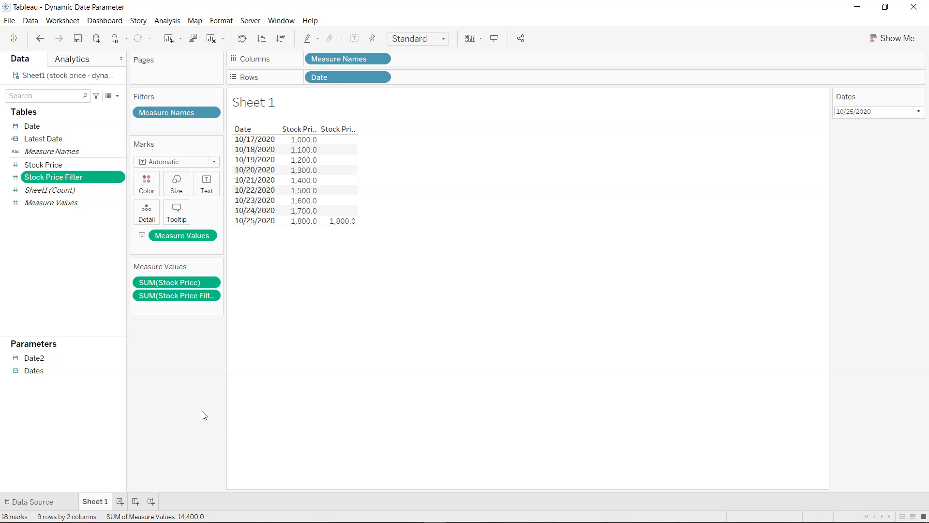
pyautogui.moveTo(307, 150)
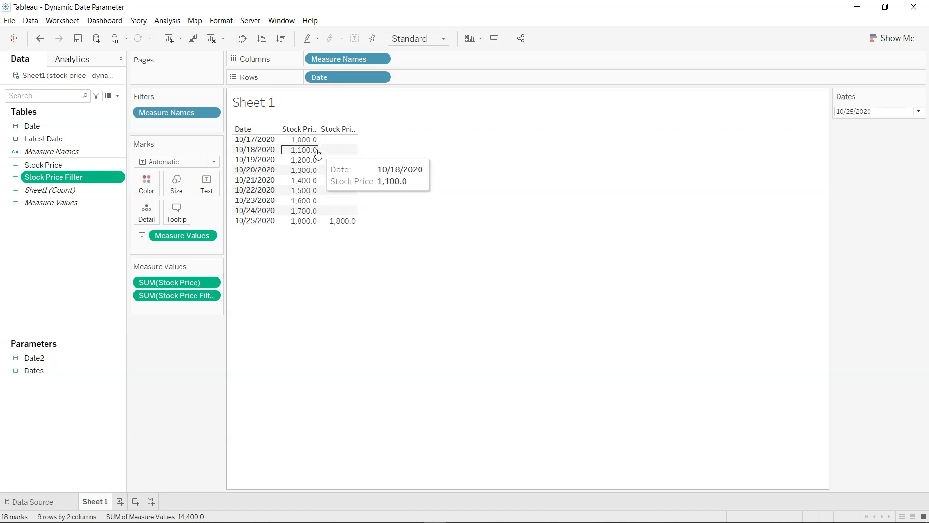